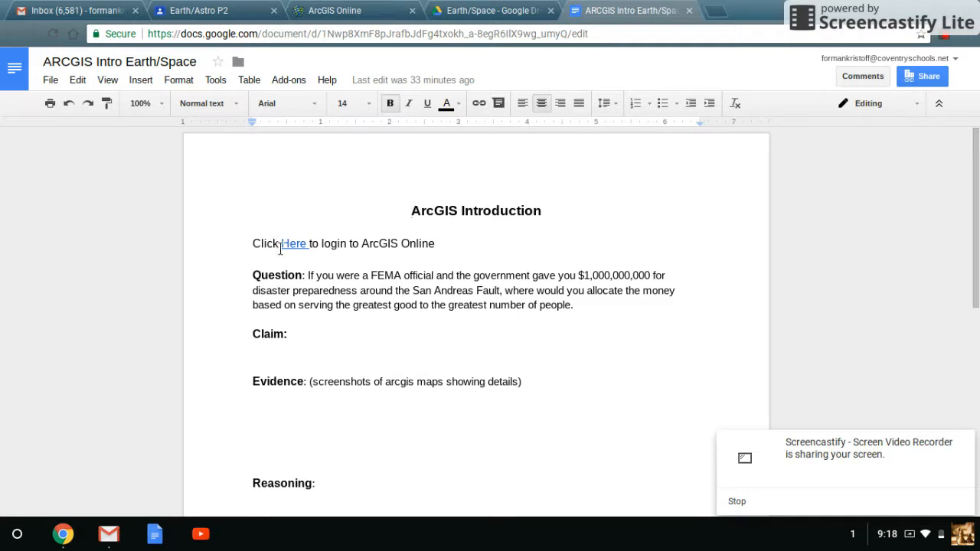
Switch to ArcGIS Online and start making a new map from its home page
click(352, 11)
scroll(567, 218, down, 1)
scroll(567, 218, up, 1)
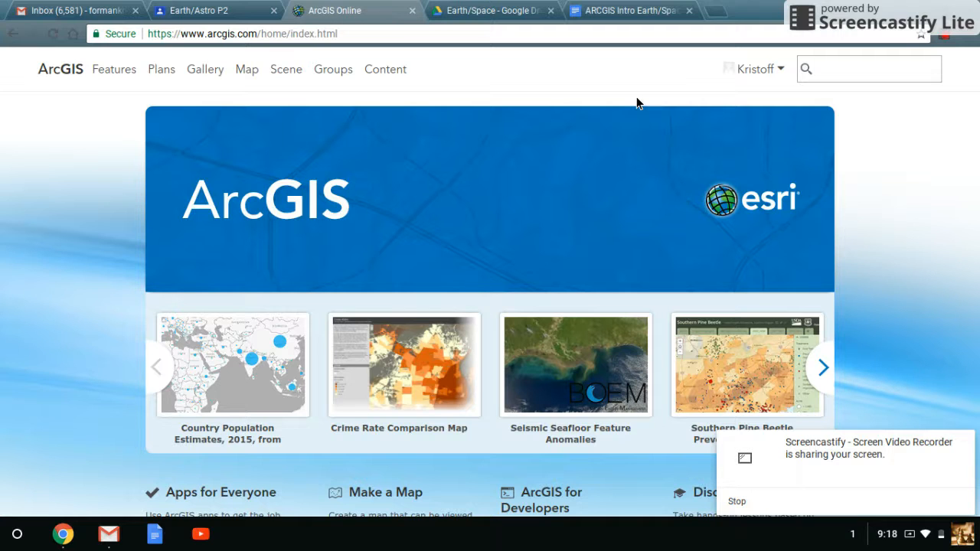
scroll(636, 103, down, 1)
scroll(636, 103, up, 1)
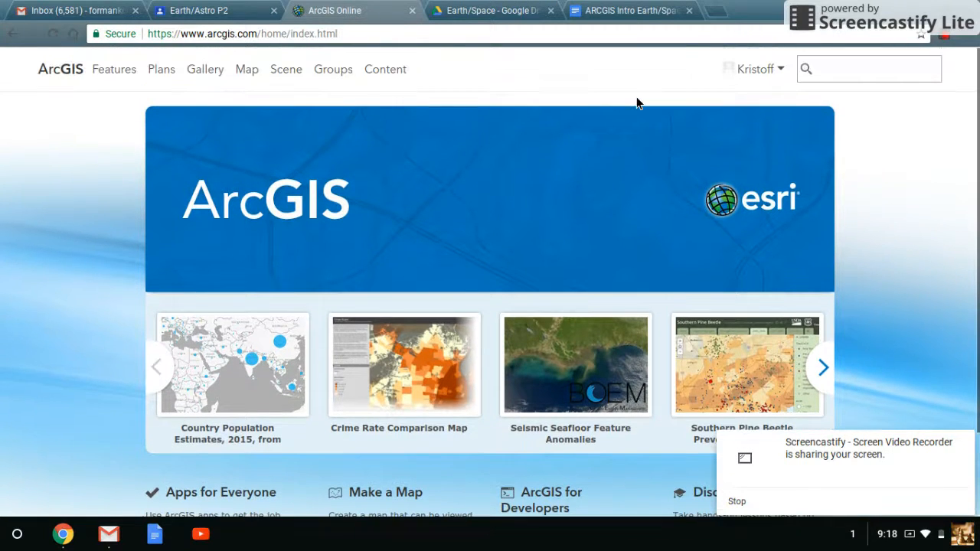
scroll(636, 103, down, 2)
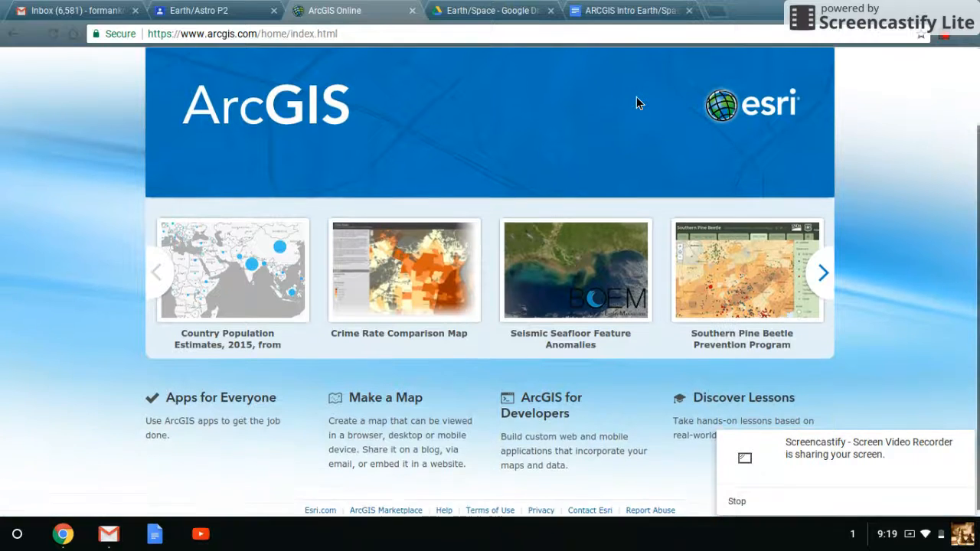
click(364, 392)
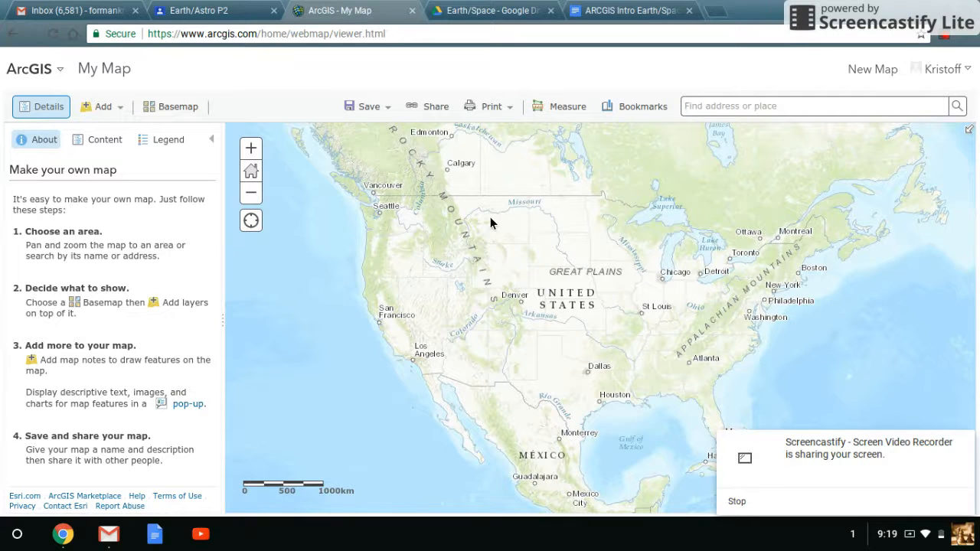
Review the San Andreas Fault question in the ARCGIS Intro Earth/Space document, then return to ArcGIS and focus the map on California
click(612, 10)
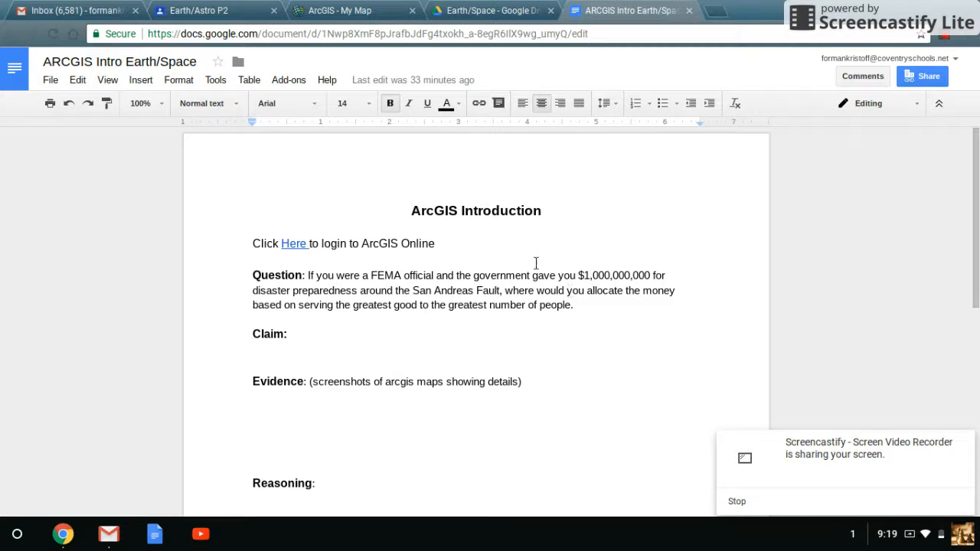
click(356, 12)
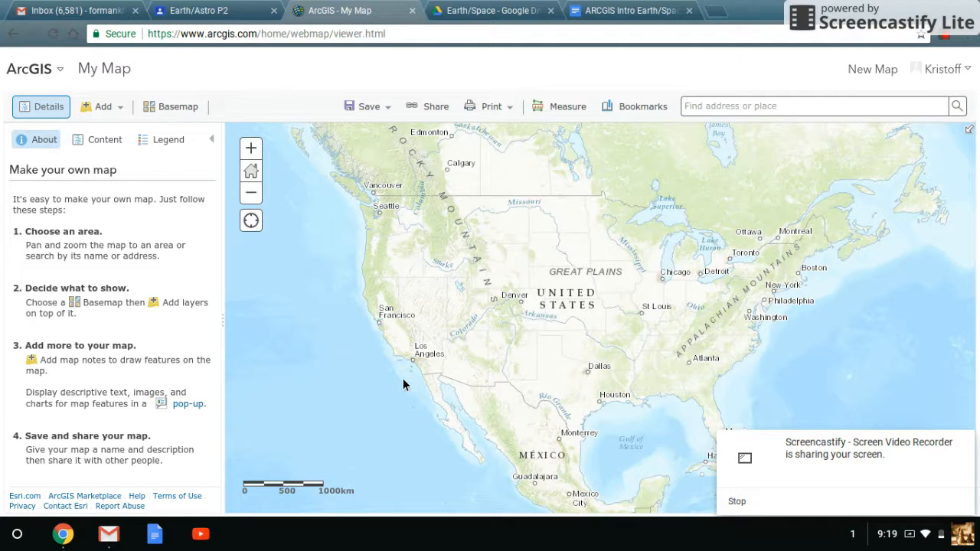
scroll(403, 381, up, 3)
scroll(402, 381, down, 4)
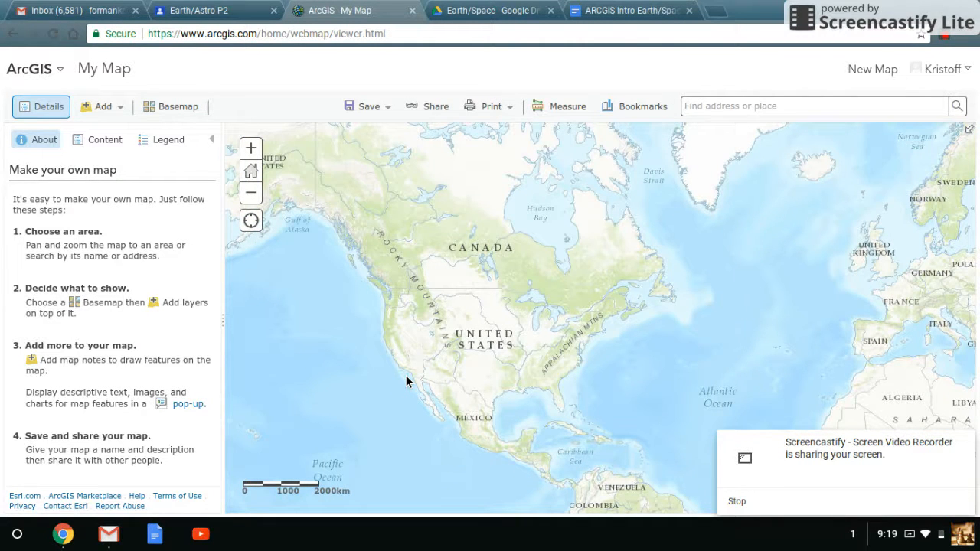
scroll(405, 380, up, 2)
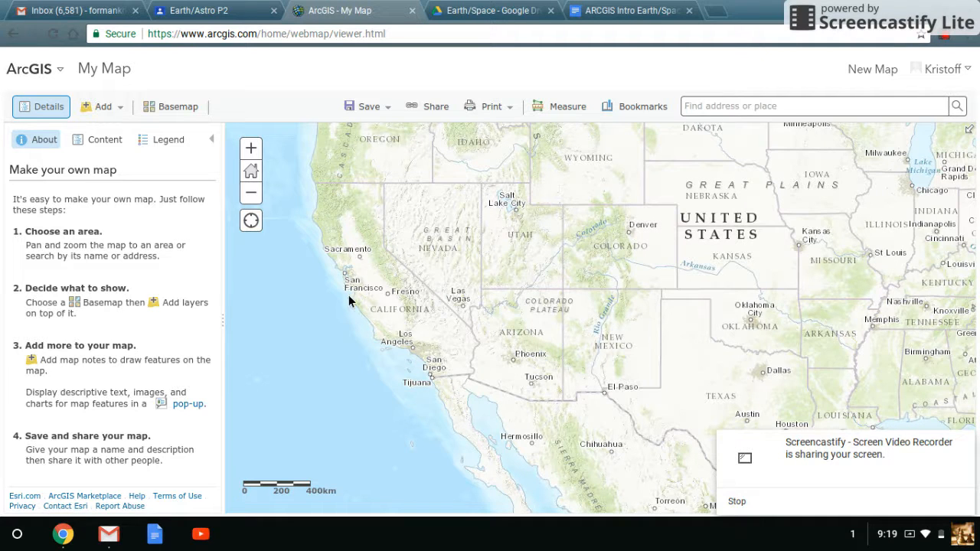
Search ArcGIS Online layers for "san andreas fault" and add the San Andreas Fault layer to the map
click(112, 115)
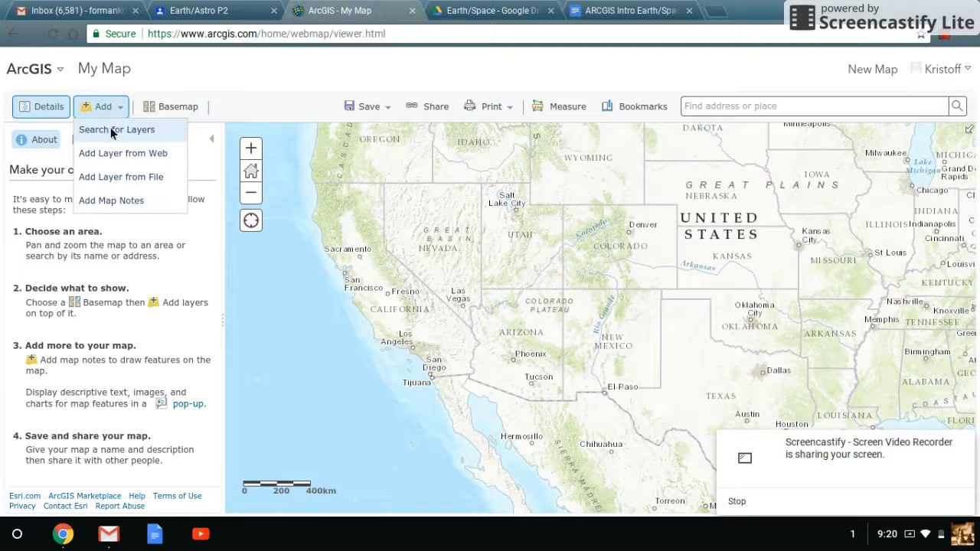
click(110, 127)
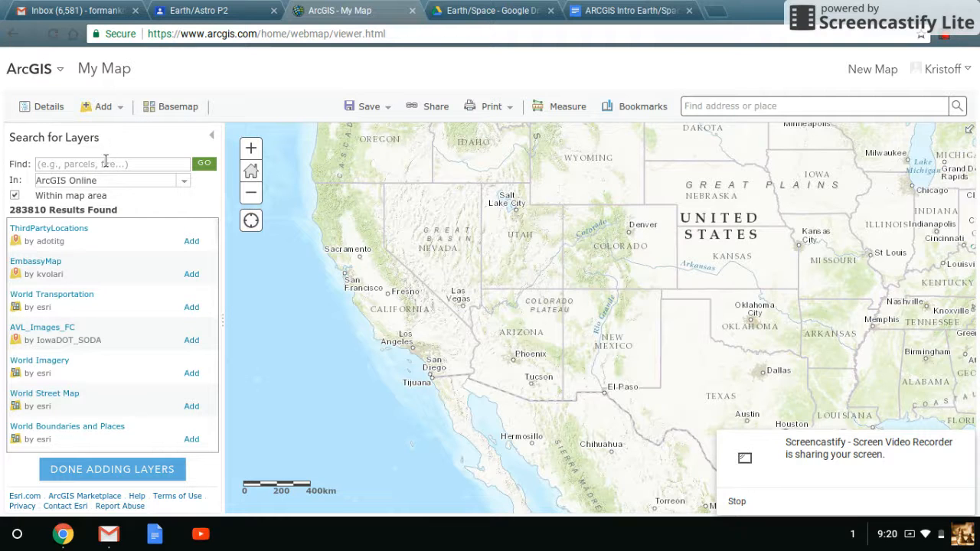
click(99, 165)
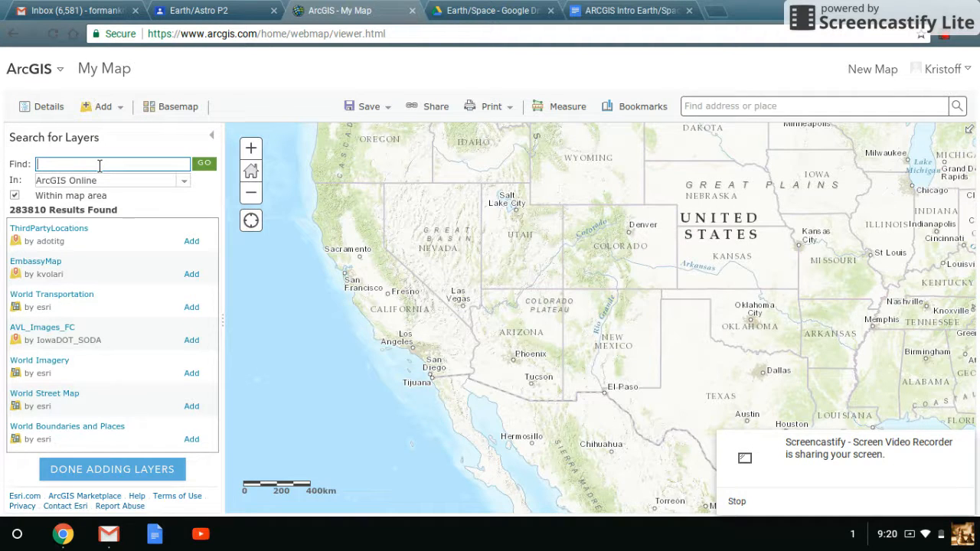
text(san andreas fault)
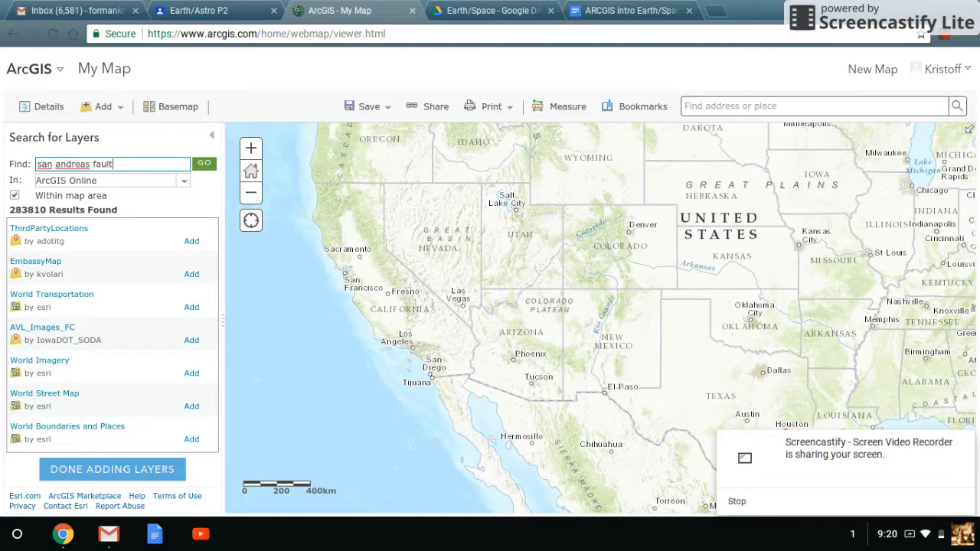
click(212, 165)
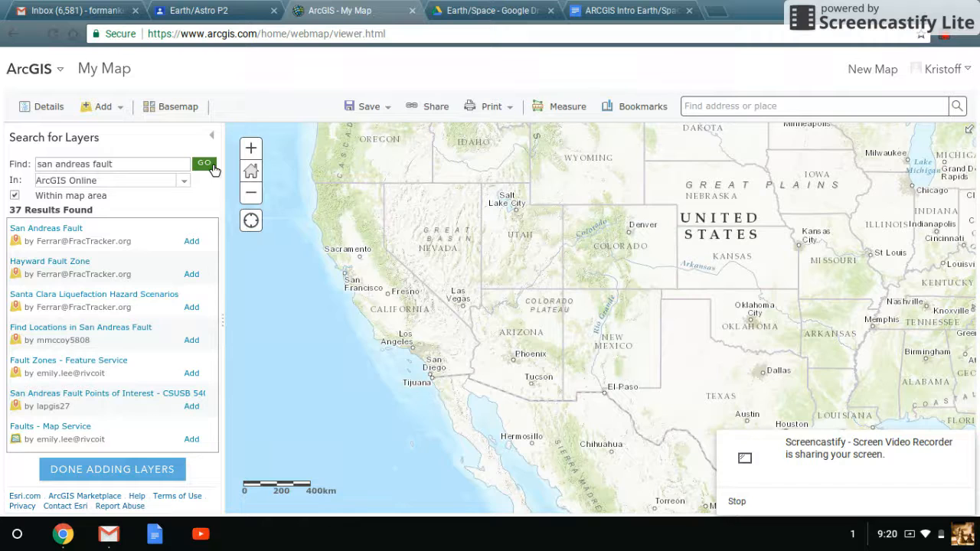
click(192, 242)
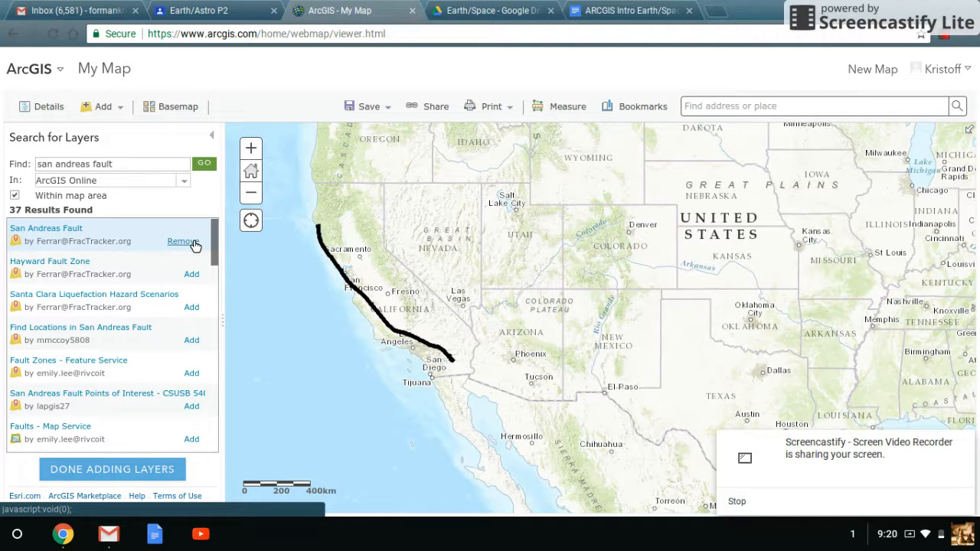
click(249, 152)
drag(360, 327, 606, 398)
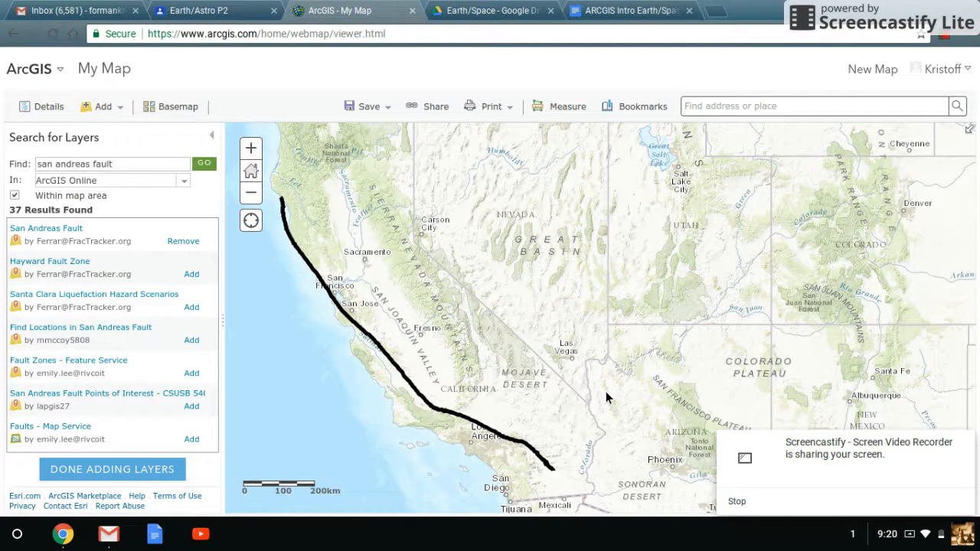
Replace the layer search term with "population" and run the search within the map area
click(103, 110)
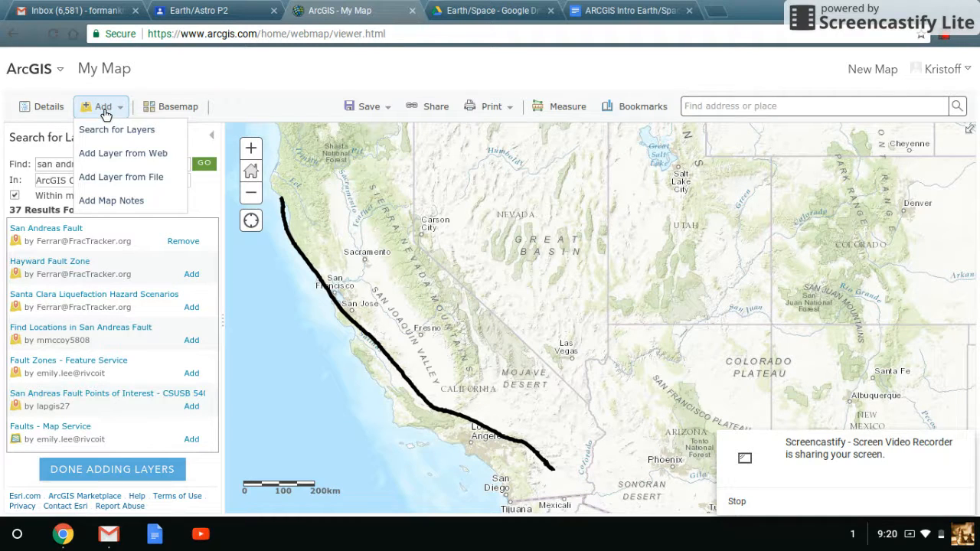
click(105, 130)
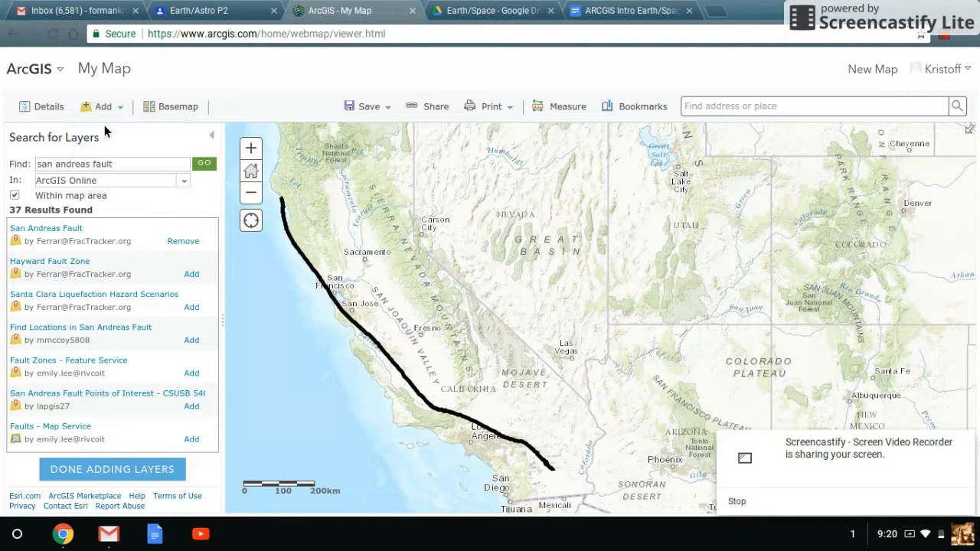
click(123, 160)
key(BackSpace)
key(BackSpace)
key(BackSpace)
key(BackSpace)
key(BackSpace)
key(BackSpace)
key(BackSpace)
key(BackSpace)
key(BackSpace)
key(BackSpace)
key(BackSpace)
key(BackSpace)
key(BackSpace)
key(BackSpace)
key(BackSpace)
key(BackSpace)
key(BackSpace)
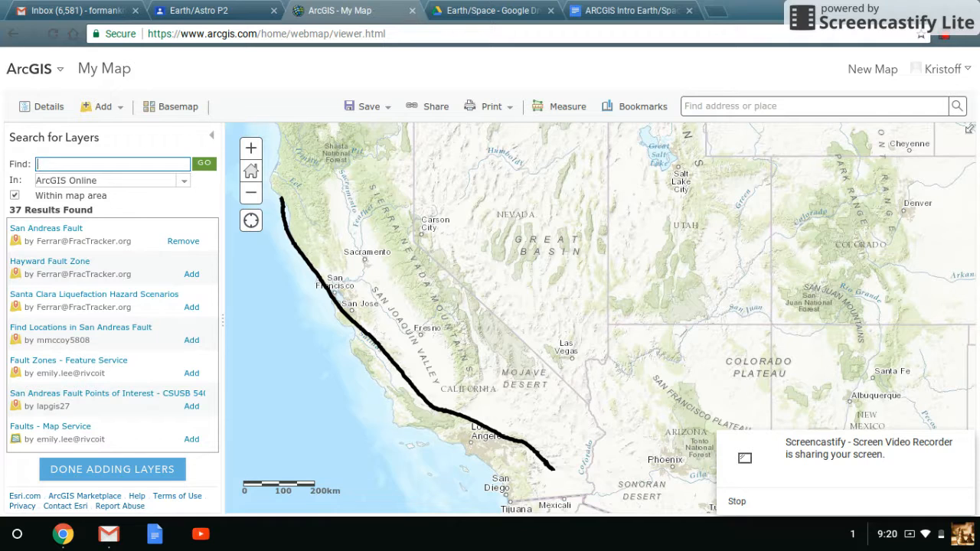
text(population)
key(Return)
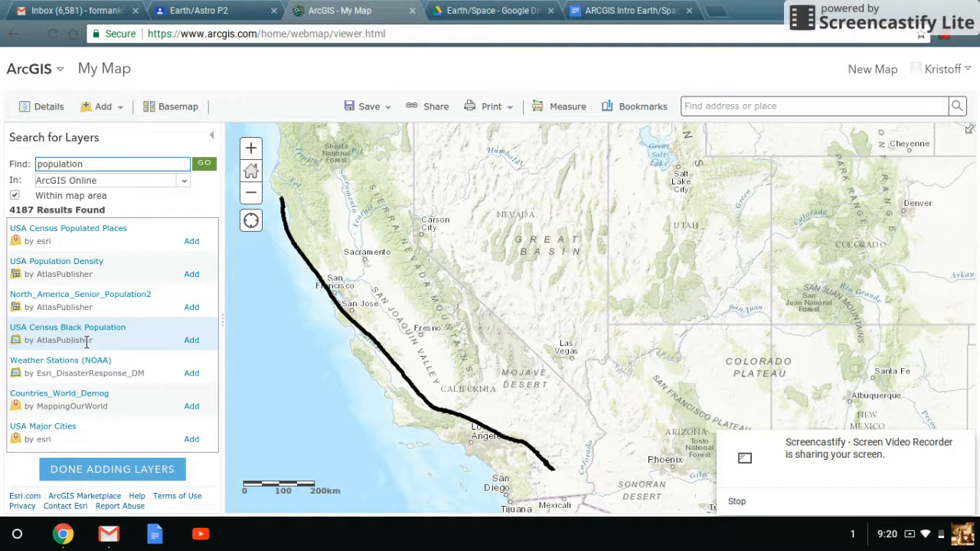
Try out the USA Census Populated Places layer along the fault and remove it from the map
scroll(88, 307, down, 5)
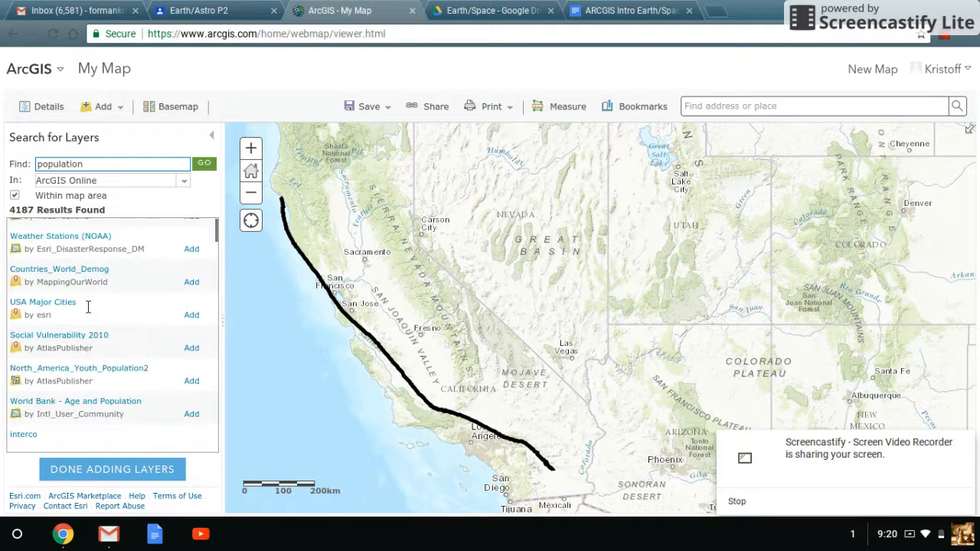
scroll(88, 310, up, 5)
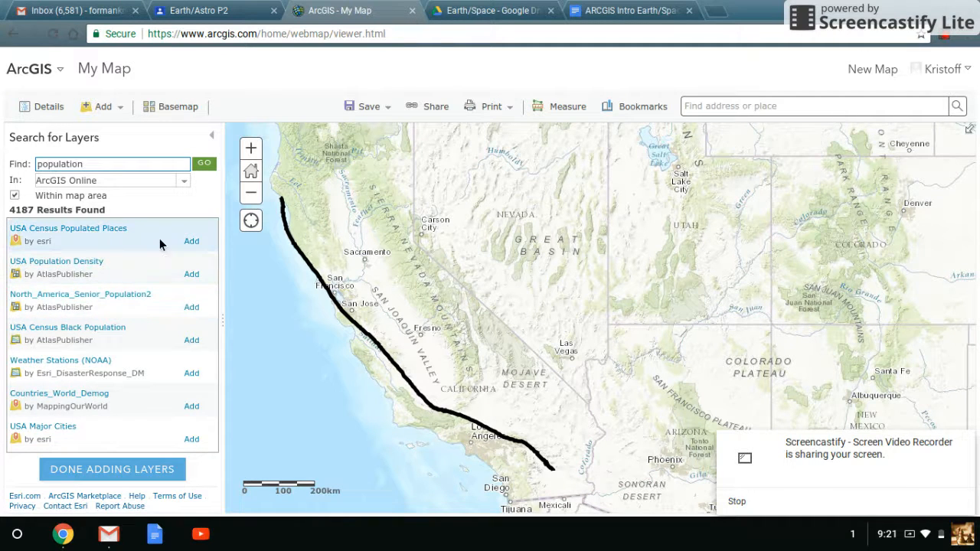
click(191, 243)
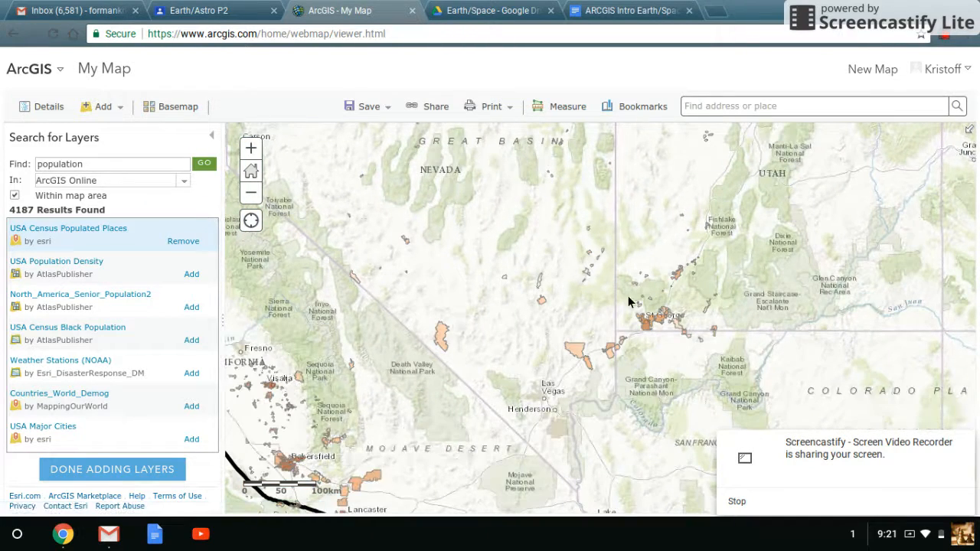
drag(390, 418, 583, 340)
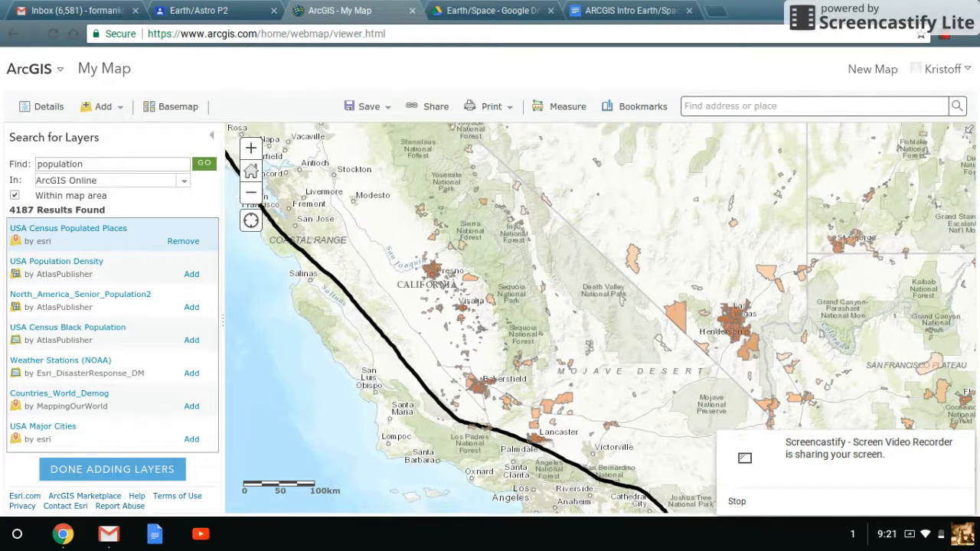
click(184, 242)
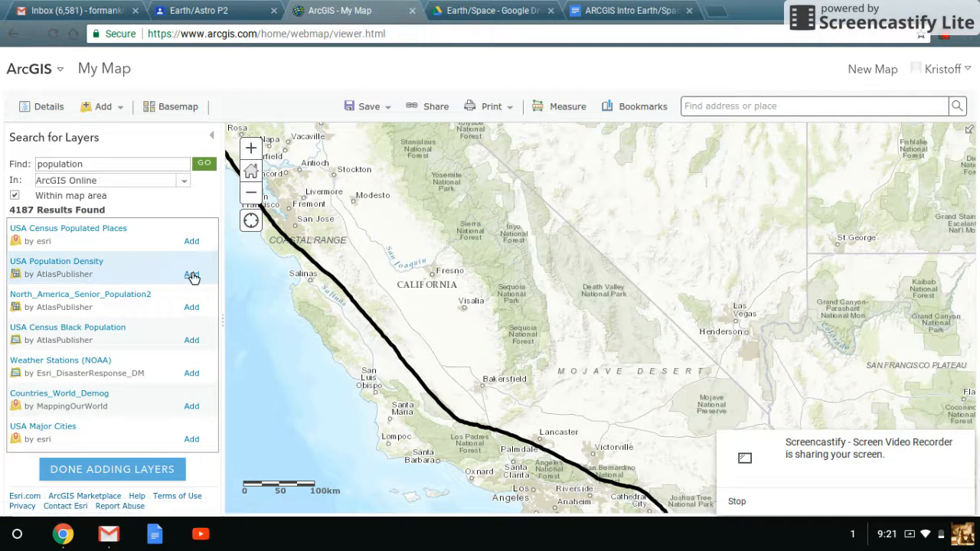
Add the USA Population Density layer to the map and finish adding layers
click(192, 276)
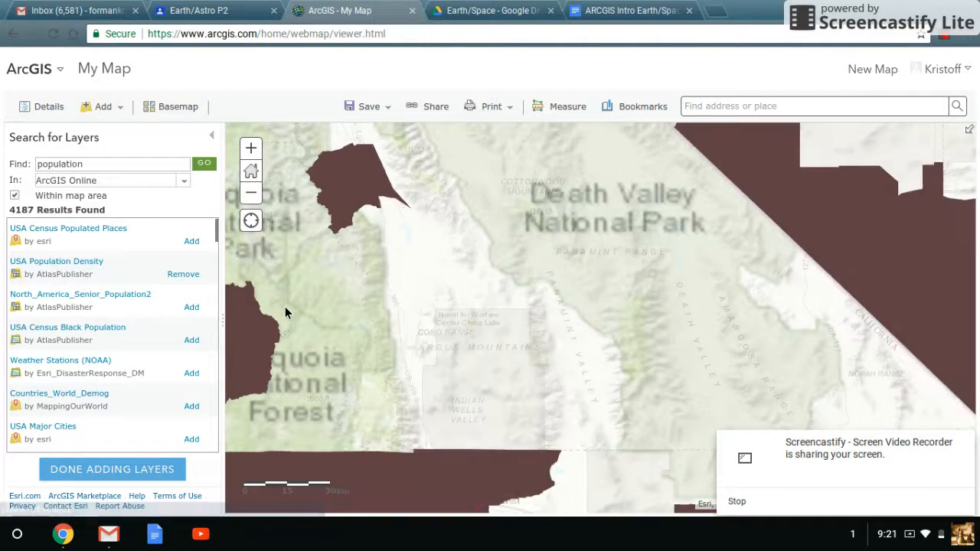
drag(343, 327, 977, 269)
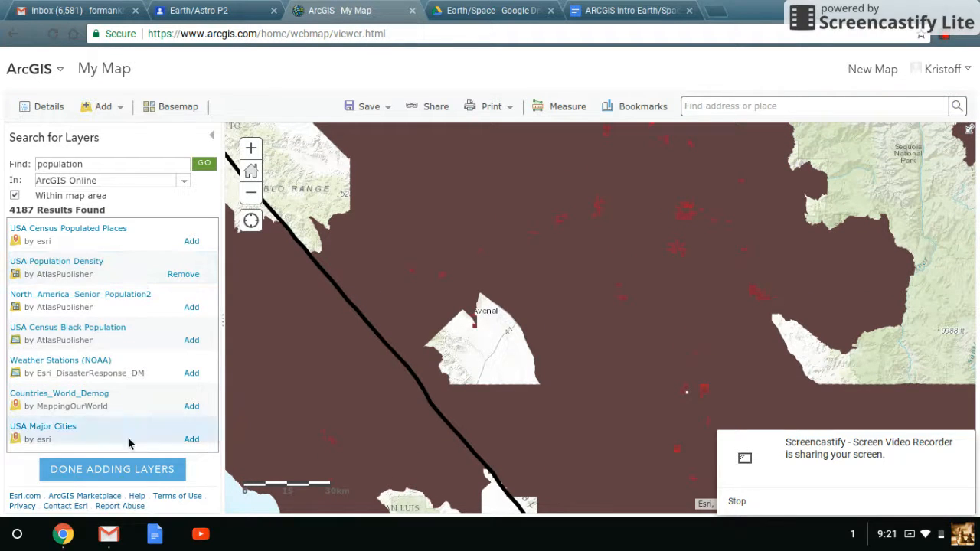
click(145, 477)
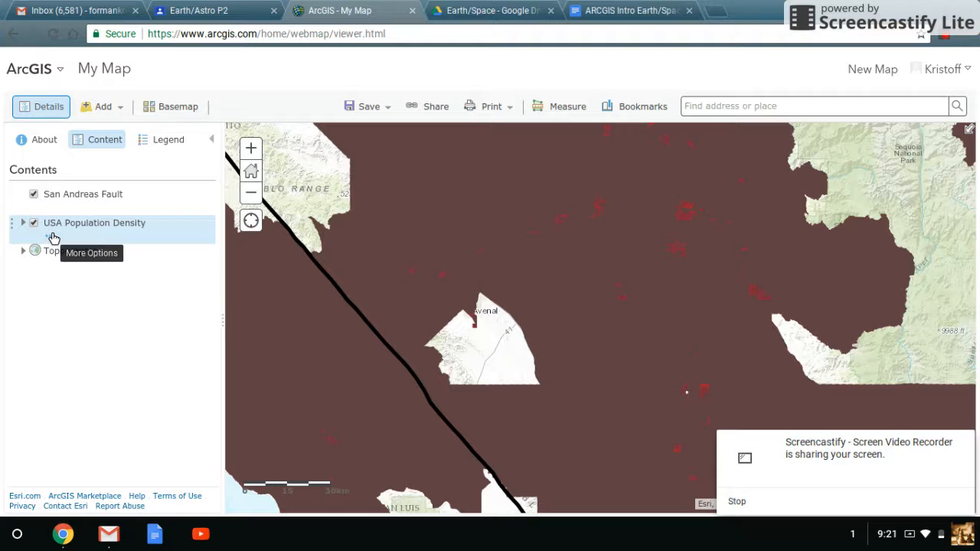
Set the USA Population Density layer's transparency to about 40% and switch off the layer's visibility
click(54, 239)
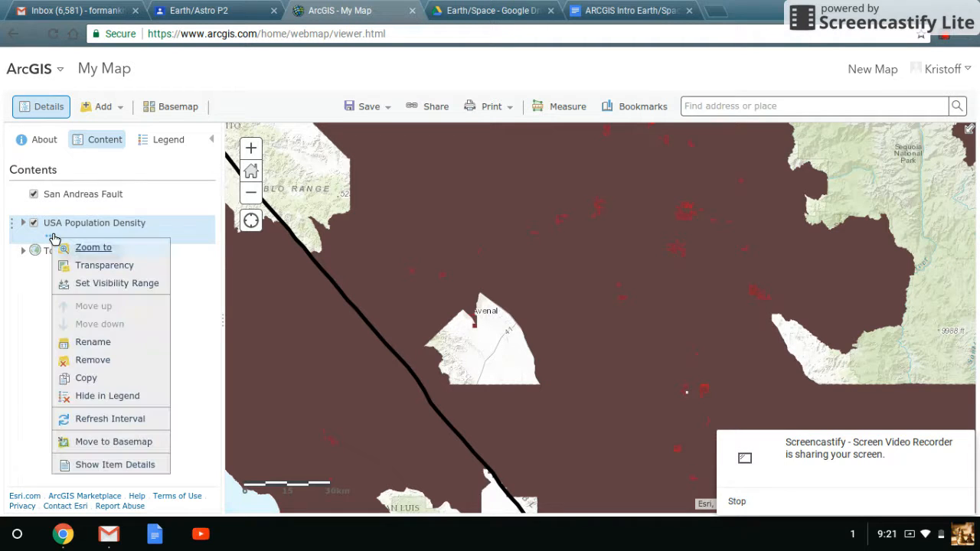
mouse_move(79, 266)
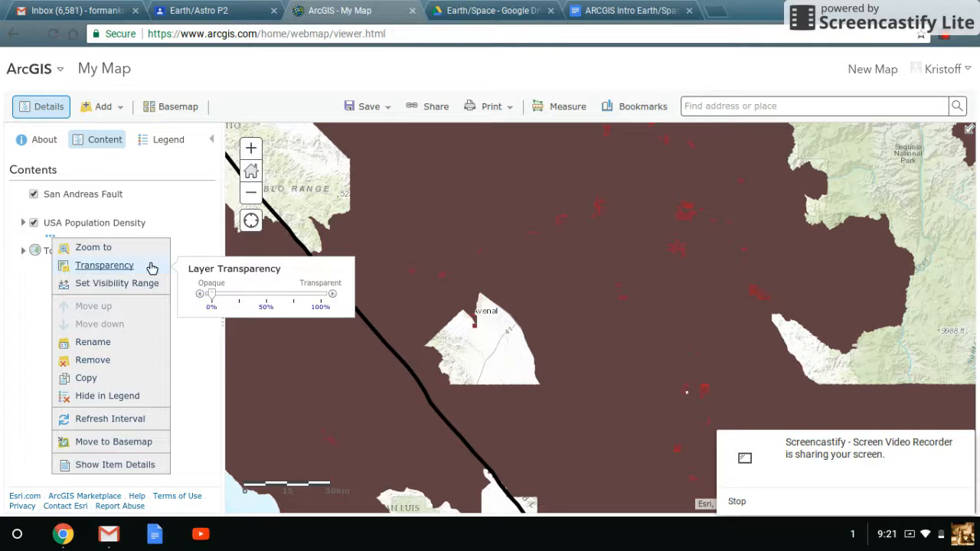
drag(212, 301, 256, 297)
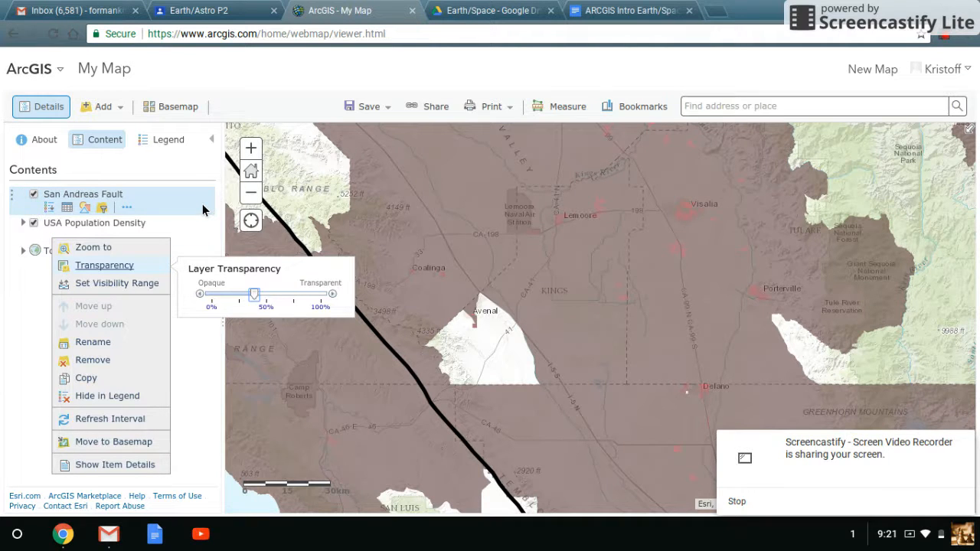
click(199, 335)
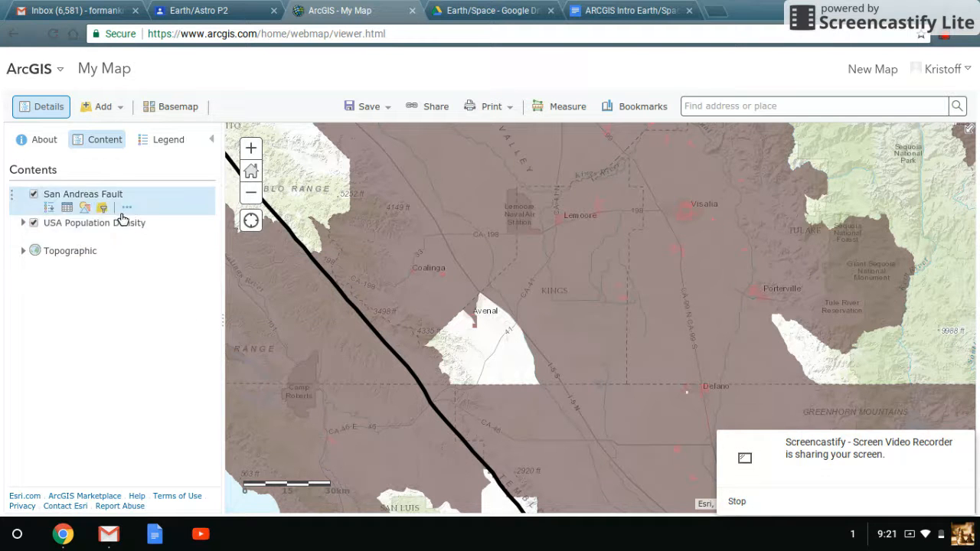
click(33, 222)
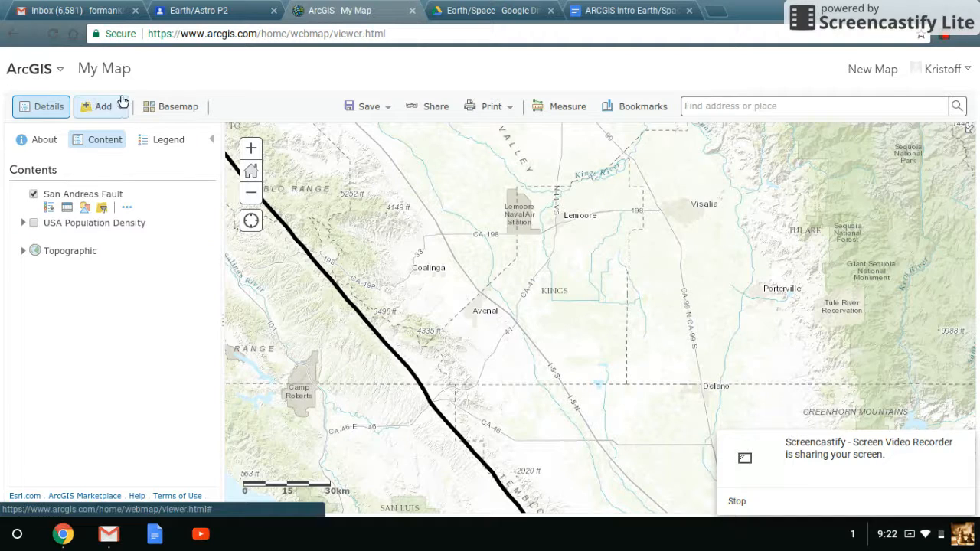
Reopen the layer search and examine the full course of the San Andreas Fault across California
click(93, 109)
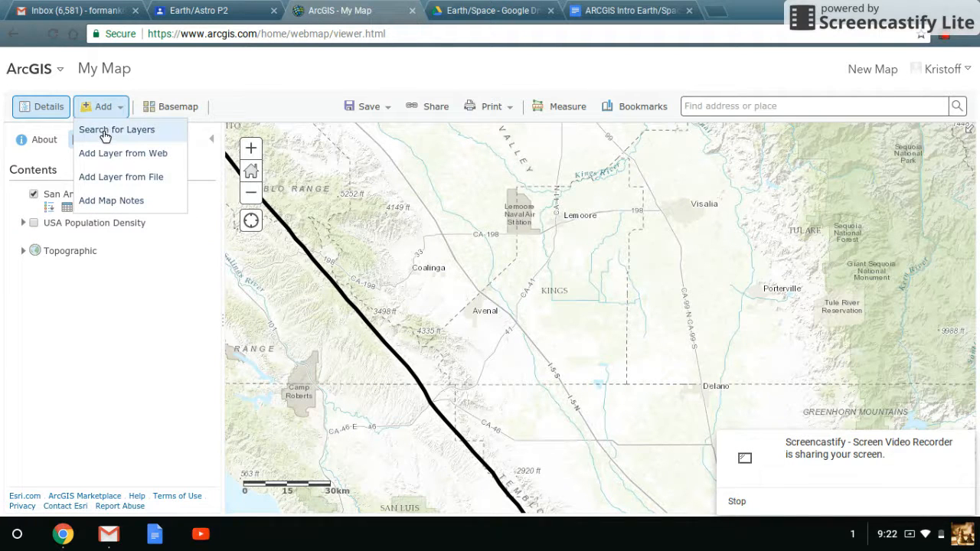
click(106, 134)
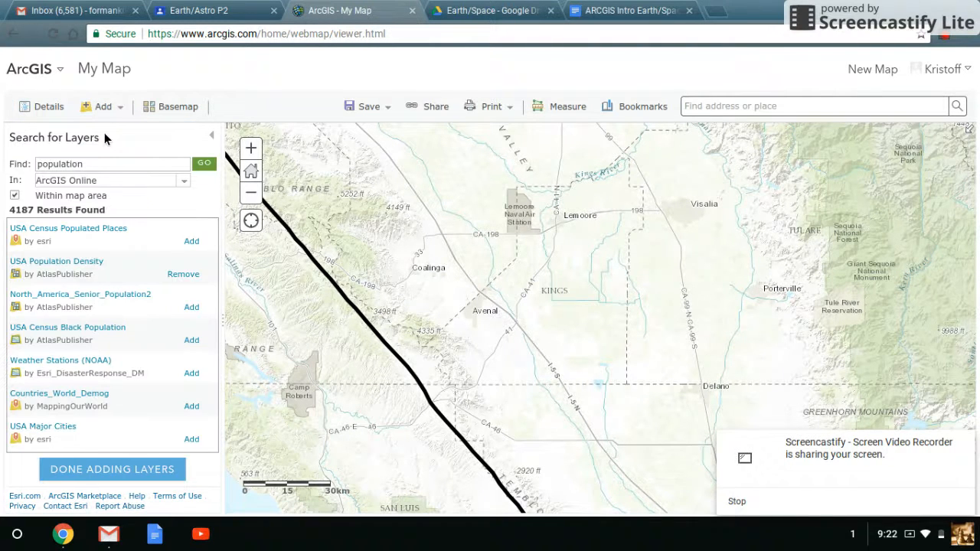
drag(340, 353, 739, 417)
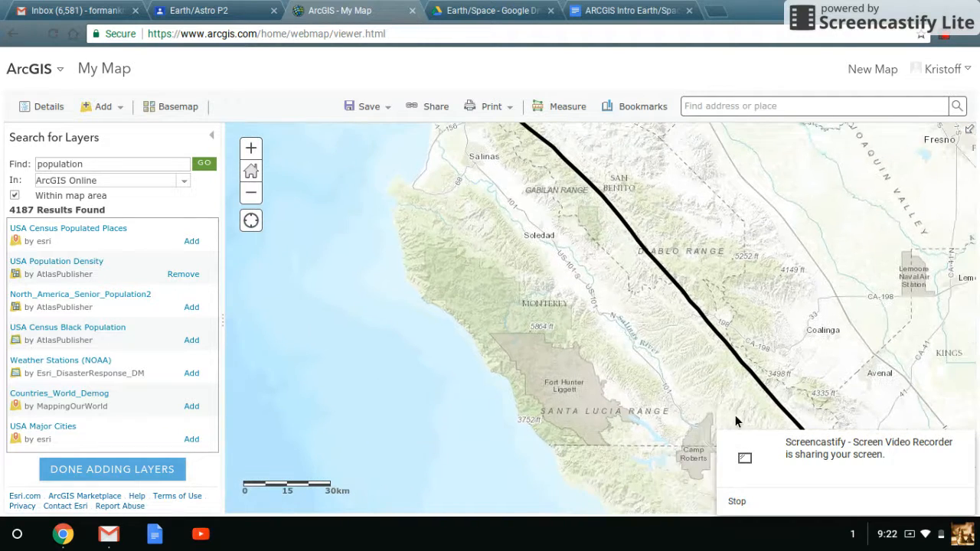
scroll(676, 345, down, 3)
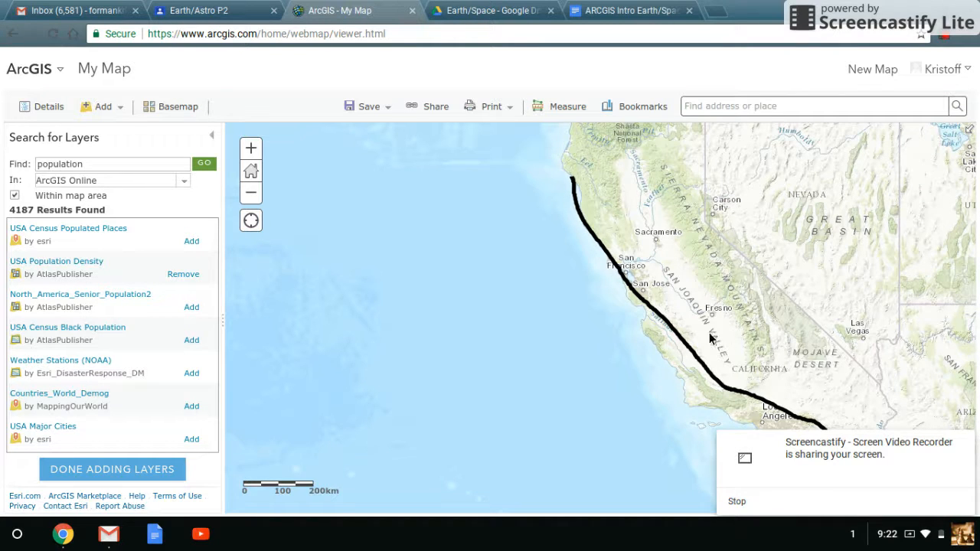
drag(722, 361, 619, 328)
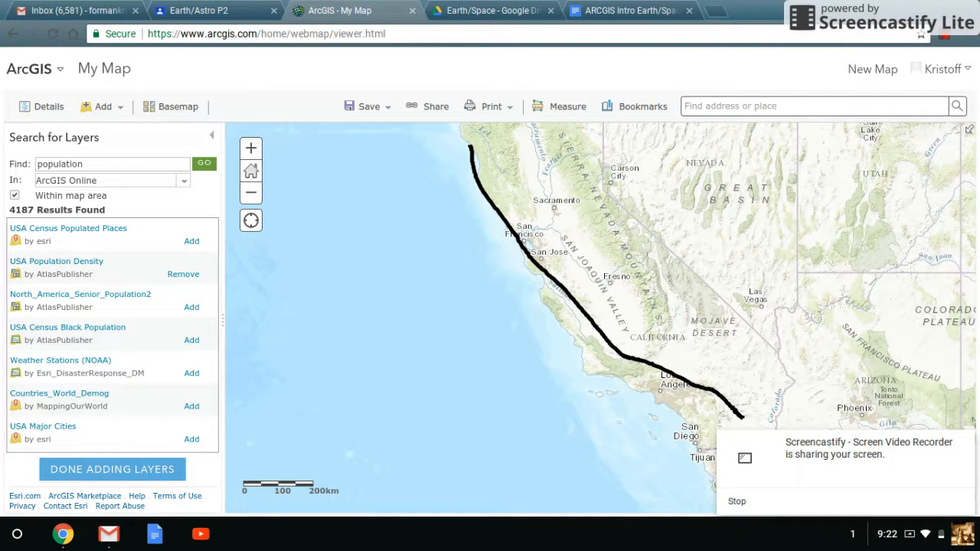
mouse_move(620, 331)
mouse_down()
mouse_move(584, 329)
mouse_move(523, 304)
mouse_up()
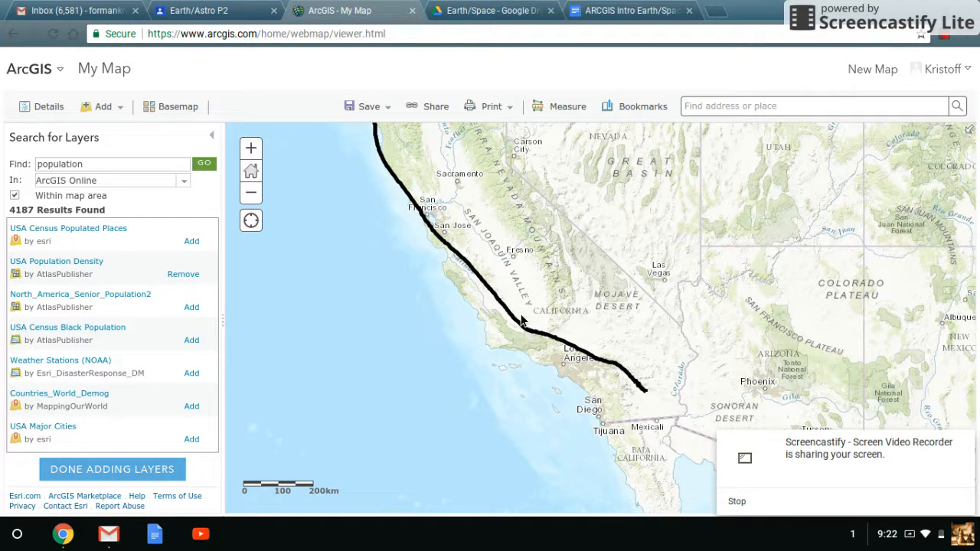
Capture a partial screenshot of the fault section southwest of Bakersfield and copy the image to the clipboard
scroll(521, 320, up, 3)
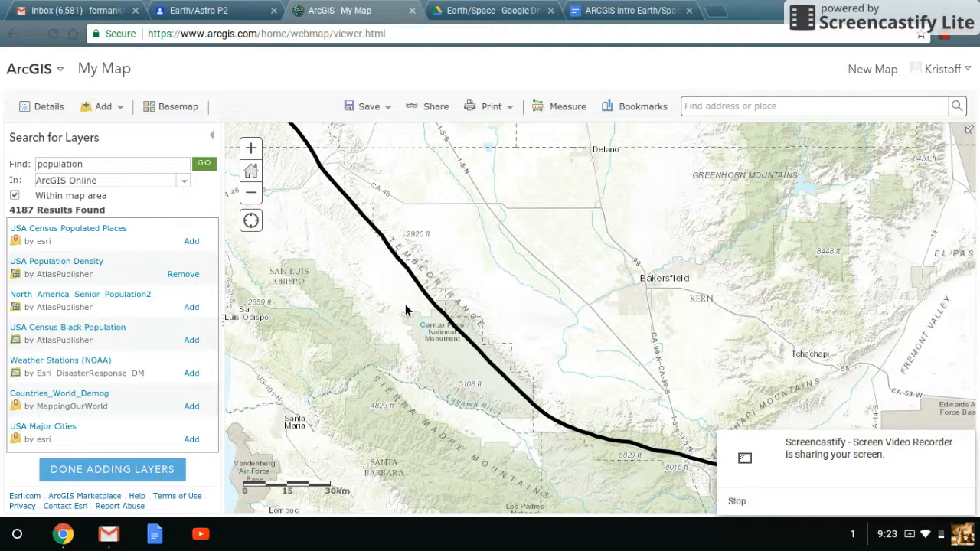
key(ctrl+shift+F5)
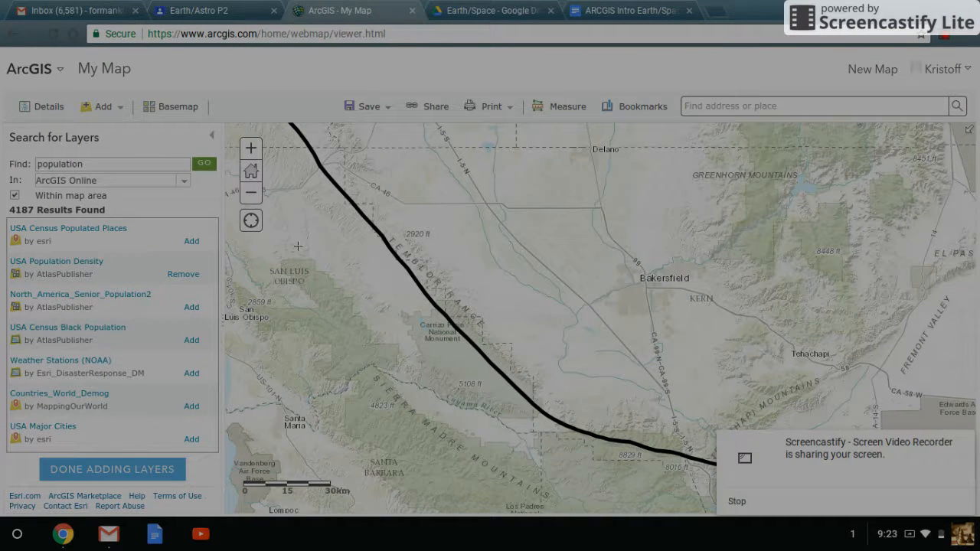
drag(298, 245, 675, 469)
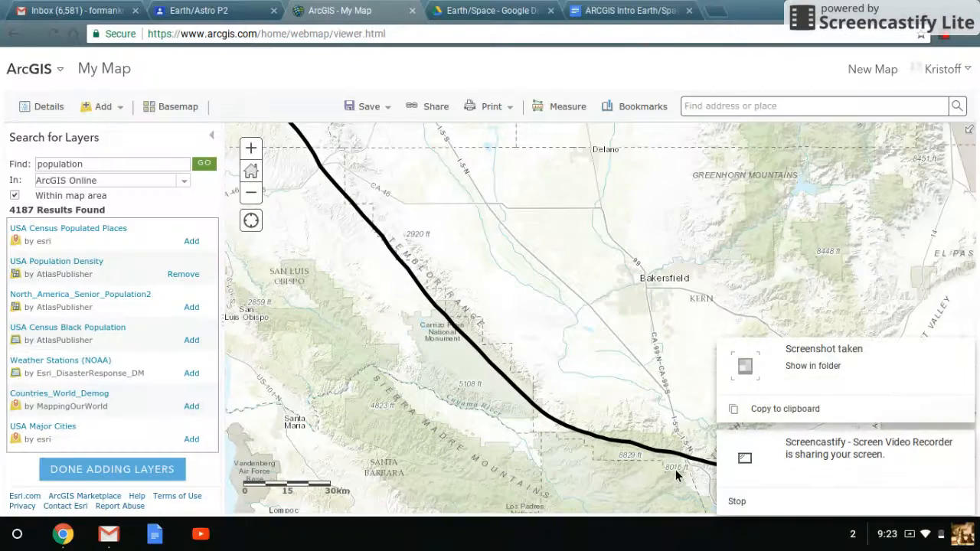
click(827, 412)
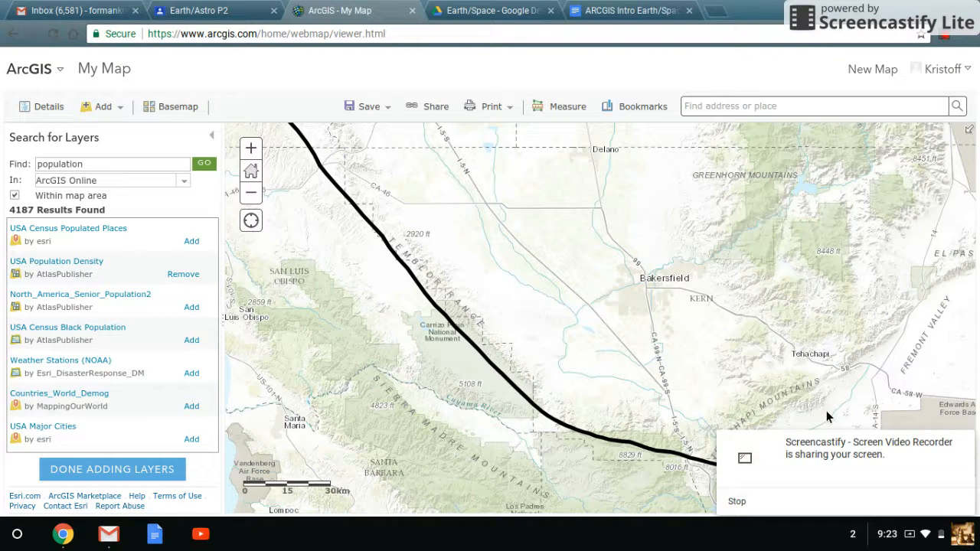
Switch to the ARCGIS Intro Earth/Space document in Google Docs and paste the map screenshot below the first Evidence heading
click(632, 11)
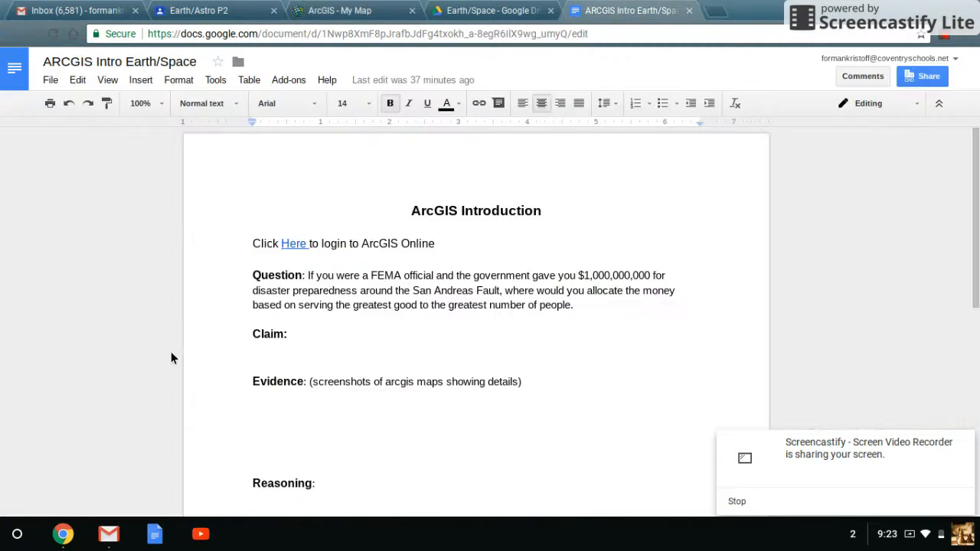
click(263, 411)
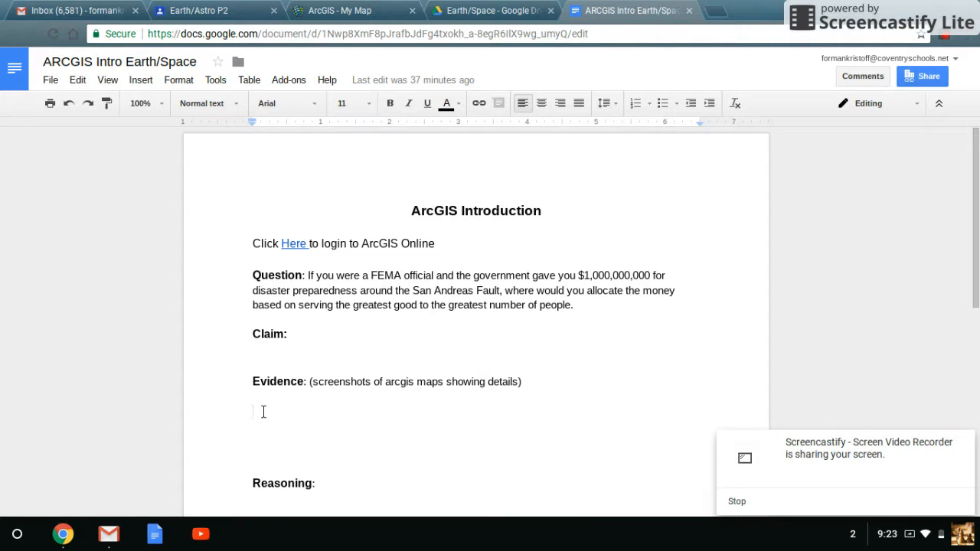
key(ctrl+v)
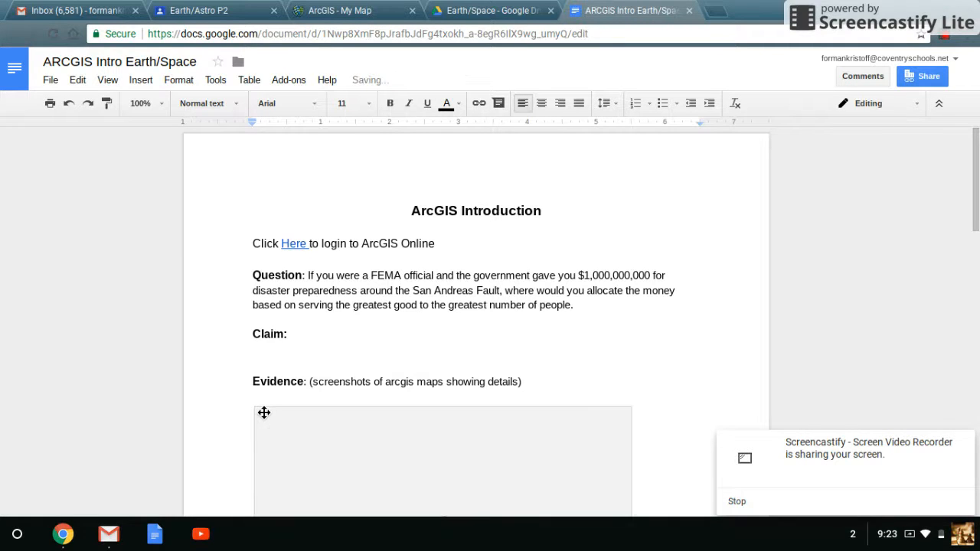
Review the assignment's question, claim, evidence and reasoning sections, including the own-question part, and place the cursor after the second Claim heading
scroll(626, 335, down, 2)
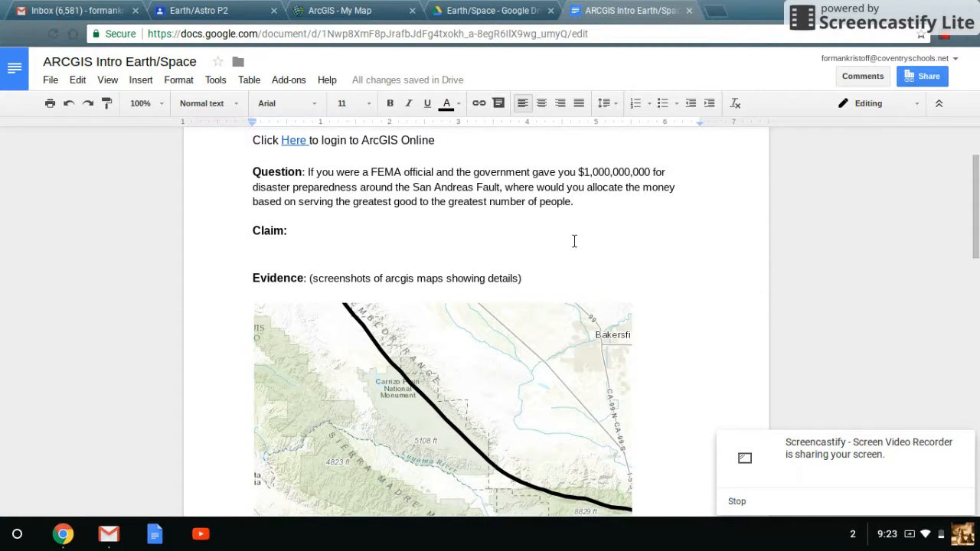
scroll(574, 242, down, 2)
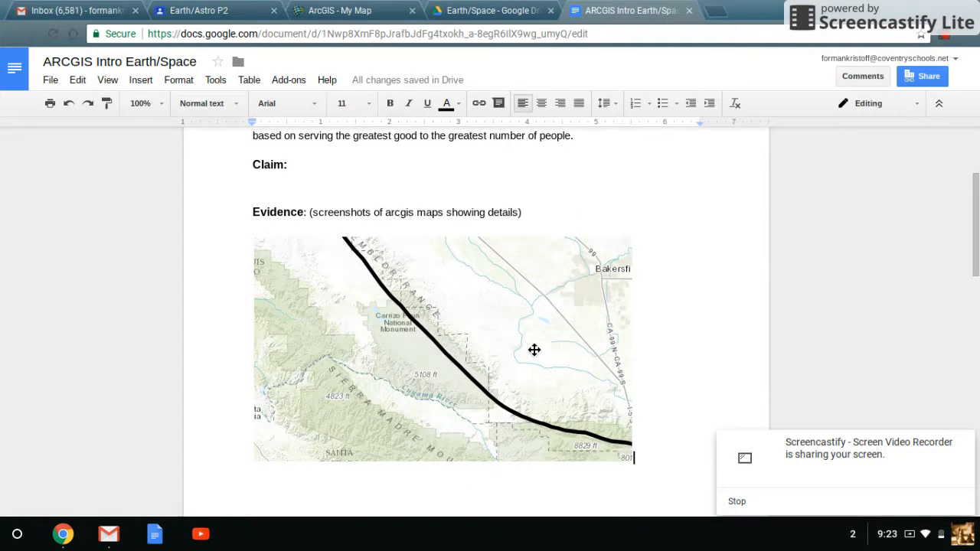
scroll(560, 398, down, 3)
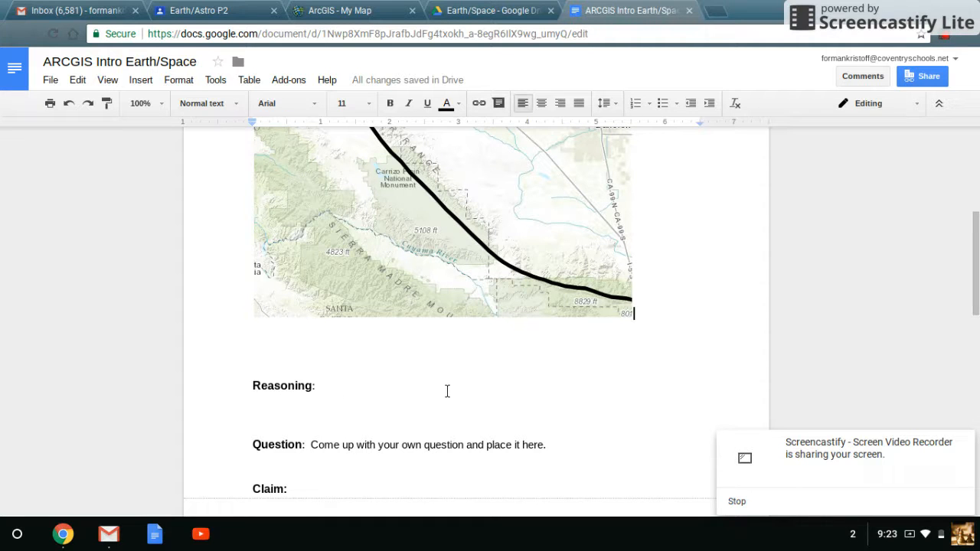
scroll(435, 388, up, 4)
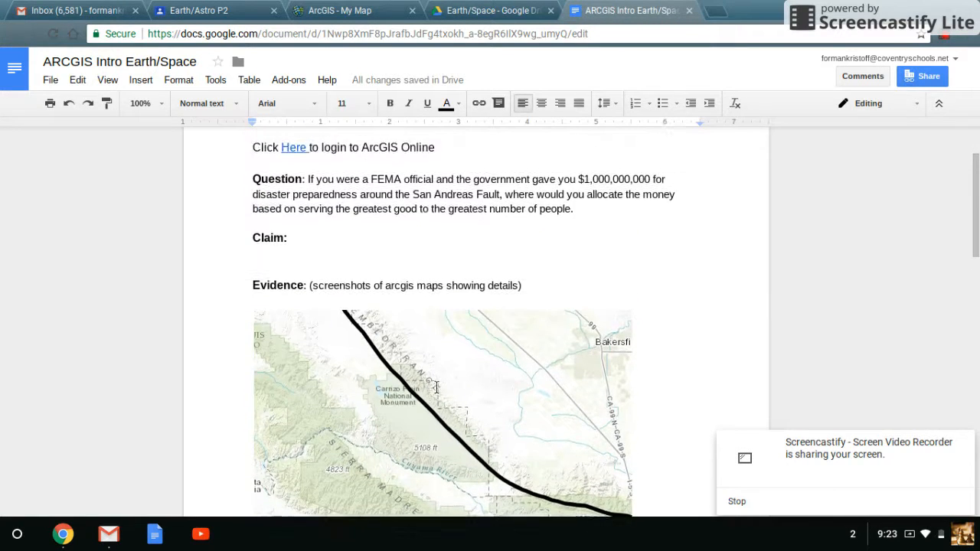
scroll(436, 387, up, 2)
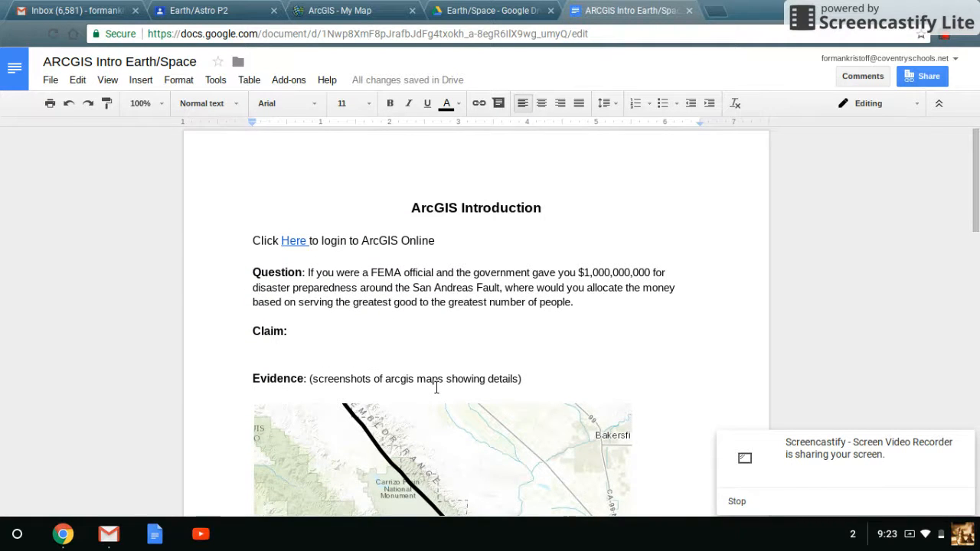
scroll(435, 386, down, 1)
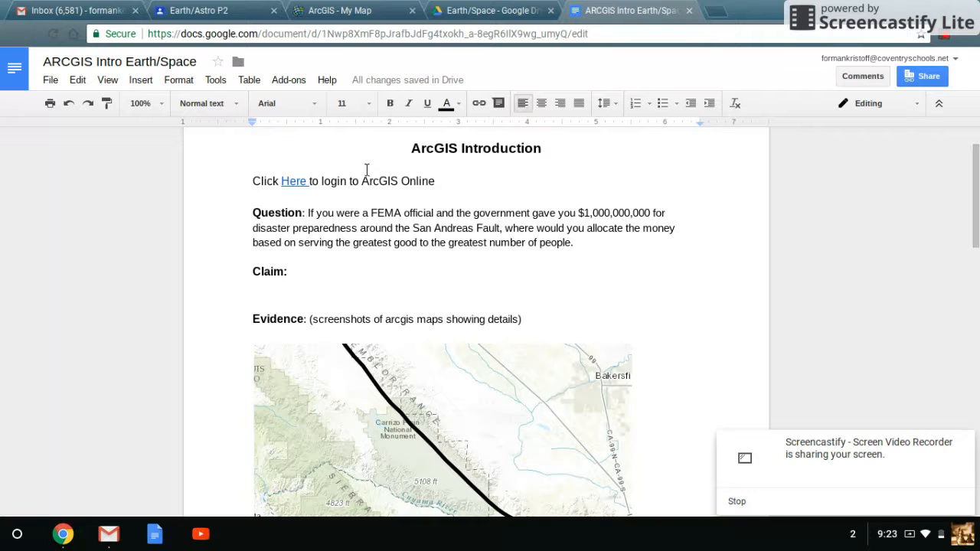
scroll(628, 311, down, 5)
scroll(627, 311, down, 4)
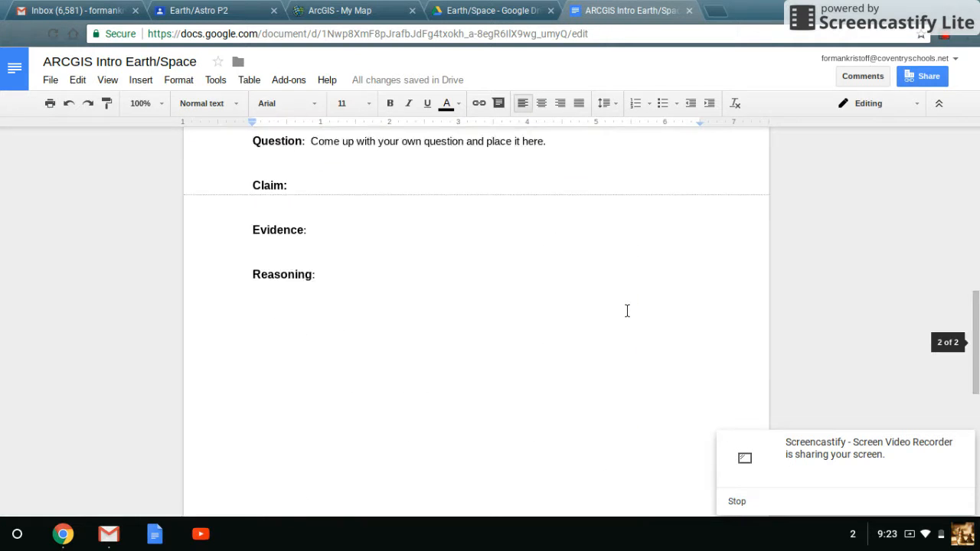
scroll(628, 311, up, 2)
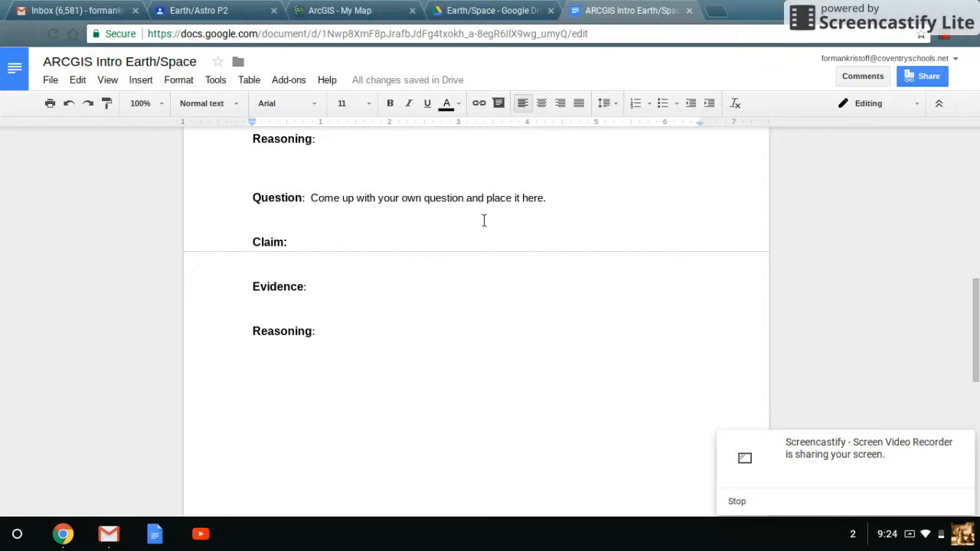
click(305, 241)
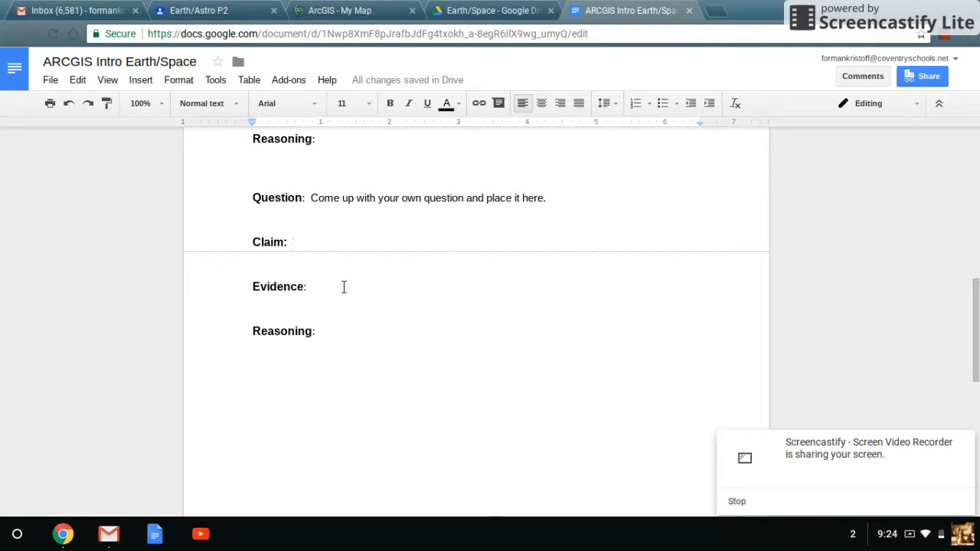